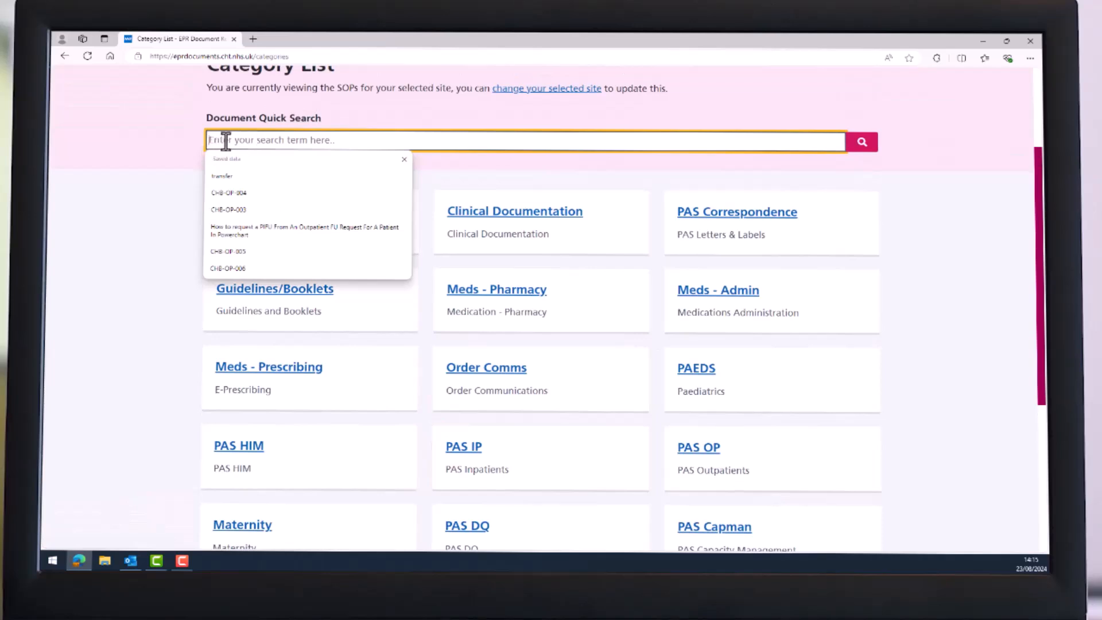
# Close the saved-search suggestions dropdown on the EPR Documents page.
pyautogui.click(160, 183)
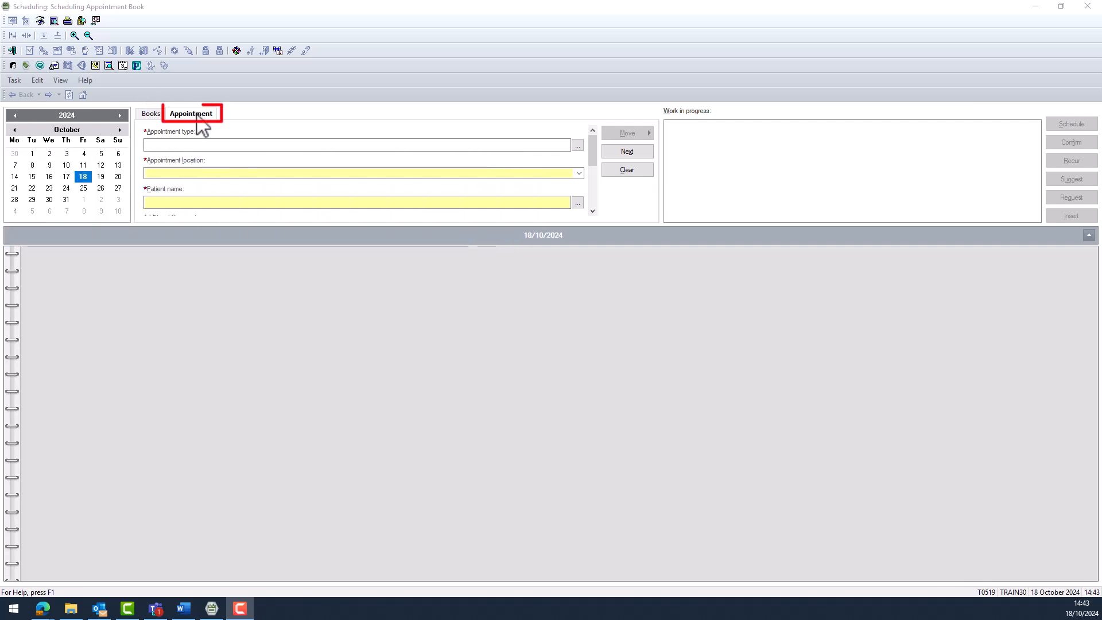
# Search appointment types for 'bthft emergency' in Appointment Type Help.
pyautogui.click(193, 146)
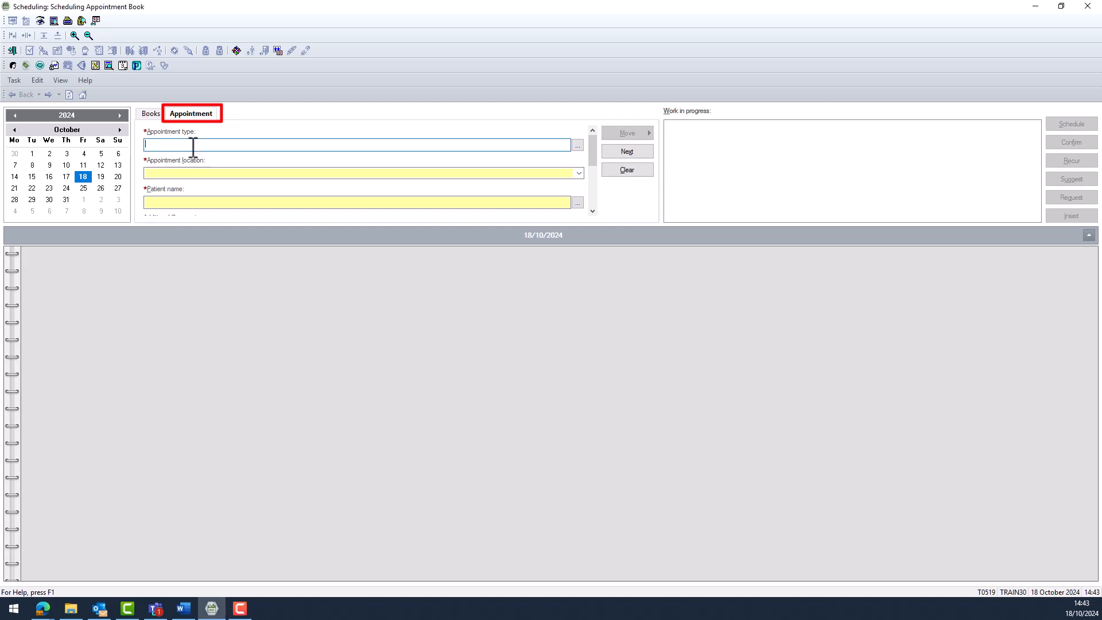
pyautogui.write('bthft eme')
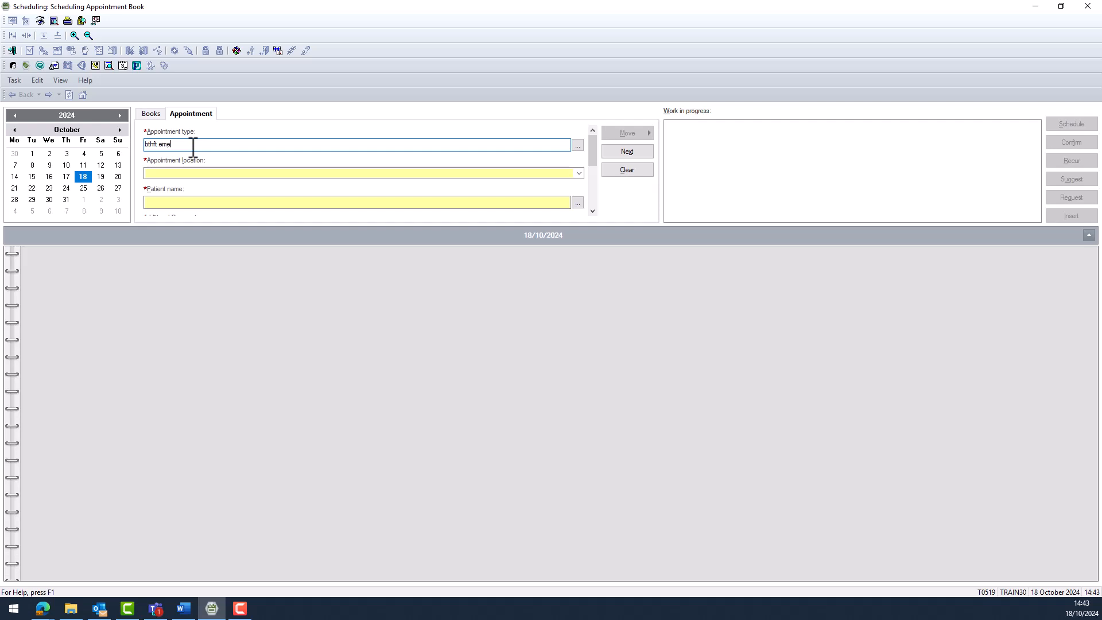
pyautogui.write('rgency')
pyautogui.click(579, 145)
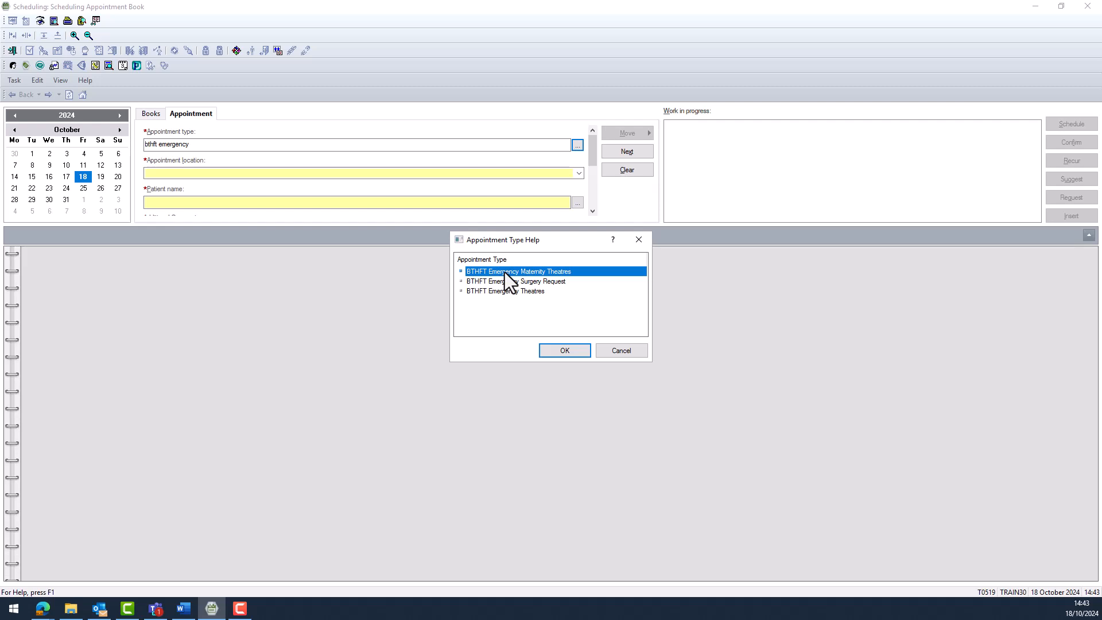
# Set type BTHFT Emergency Maternity Theatres and location BRIM Maternity Theatres.
pyautogui.click(564, 351)
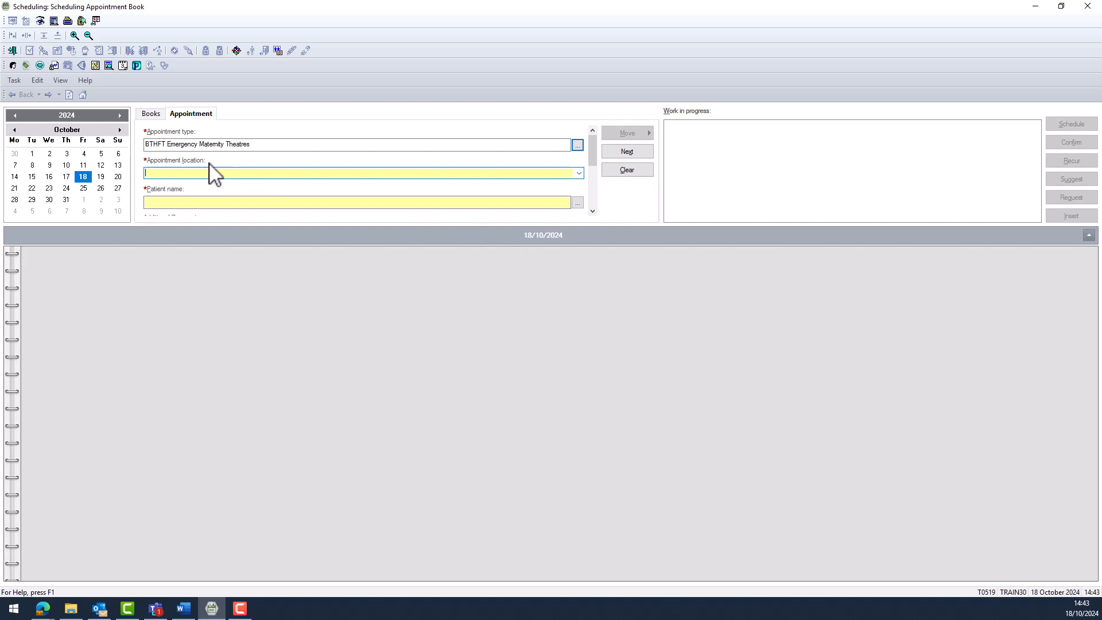
pyautogui.click(578, 174)
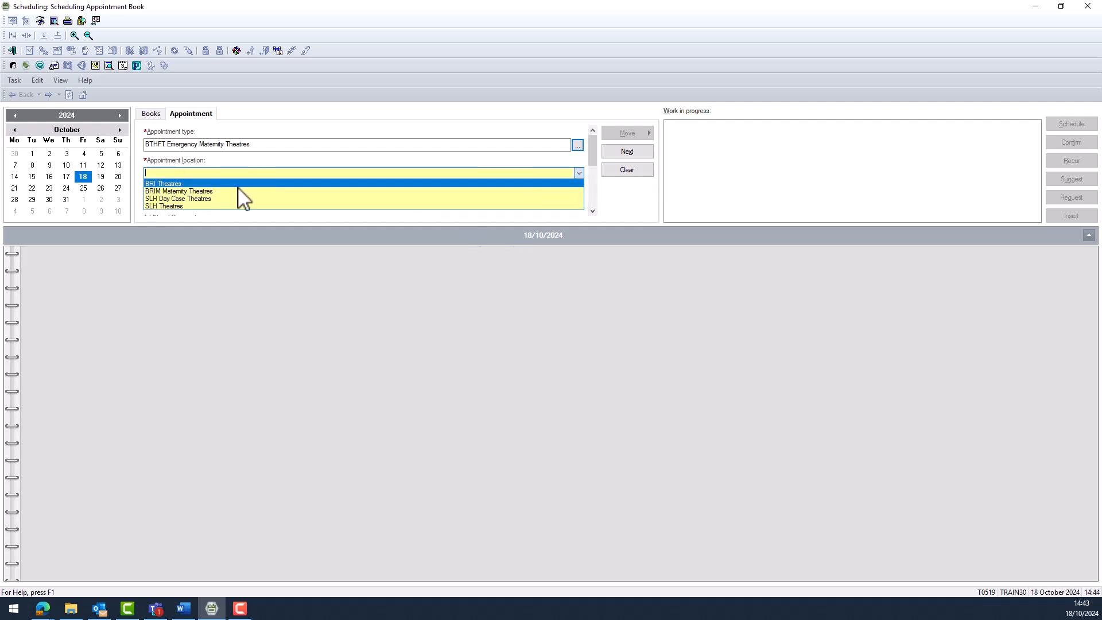
pyautogui.click(177, 192)
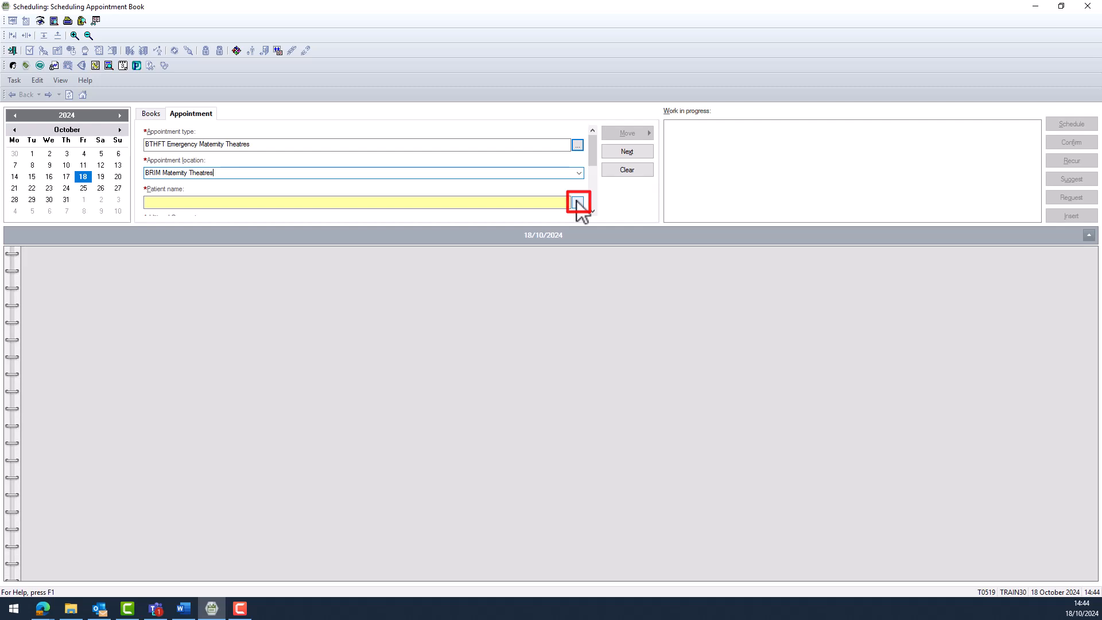
# Search for the patient by her MRN in the patient search.
pyautogui.click(577, 203)
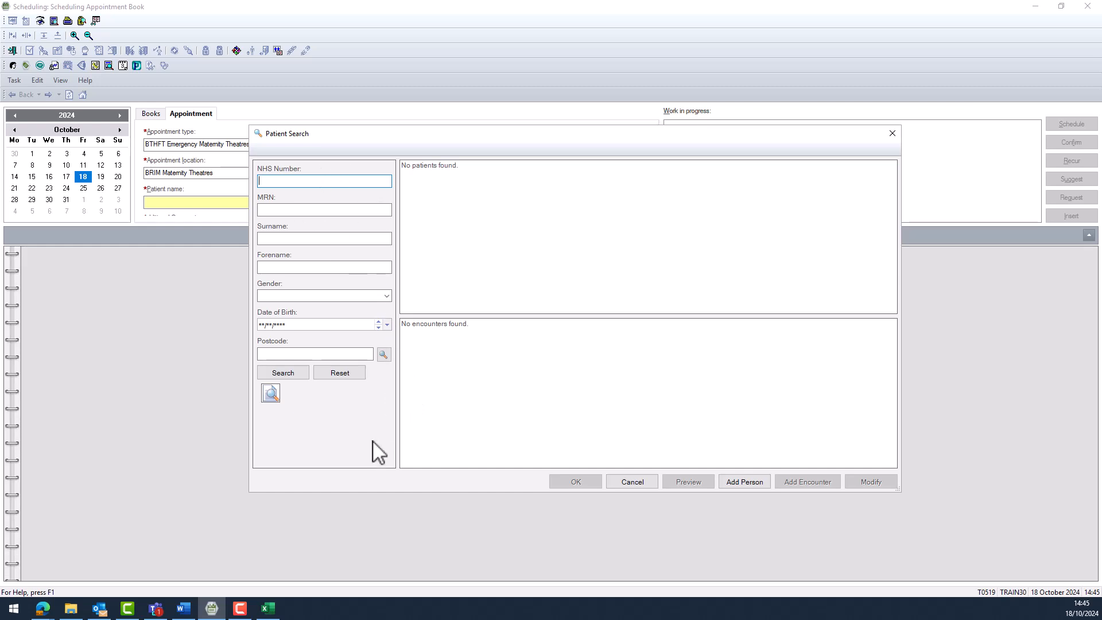
pyautogui.click(288, 210)
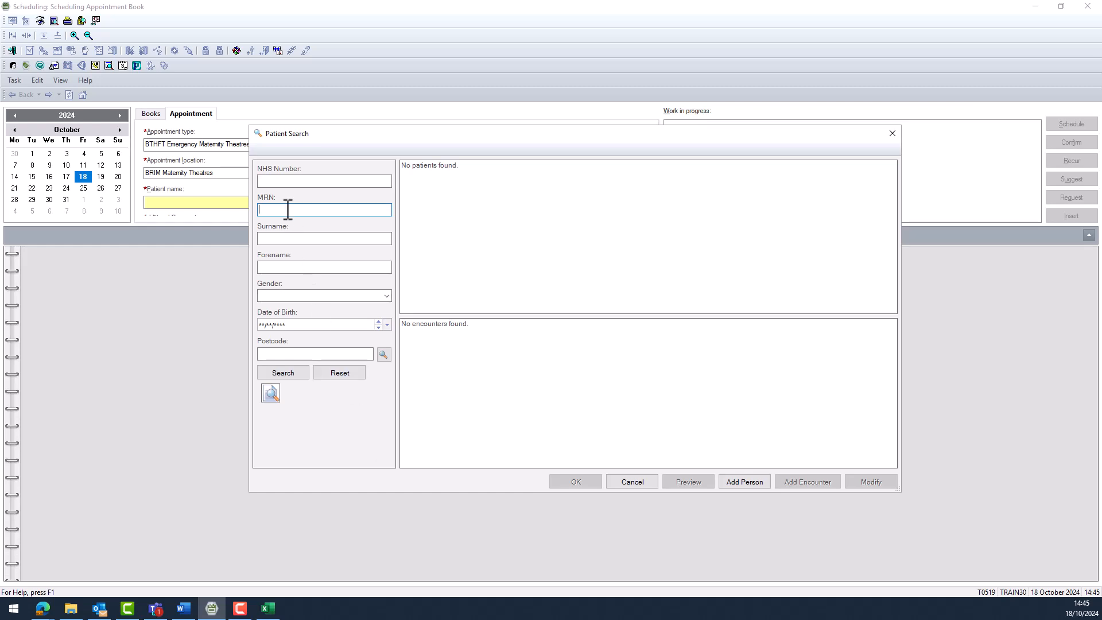
pyautogui.click(293, 373)
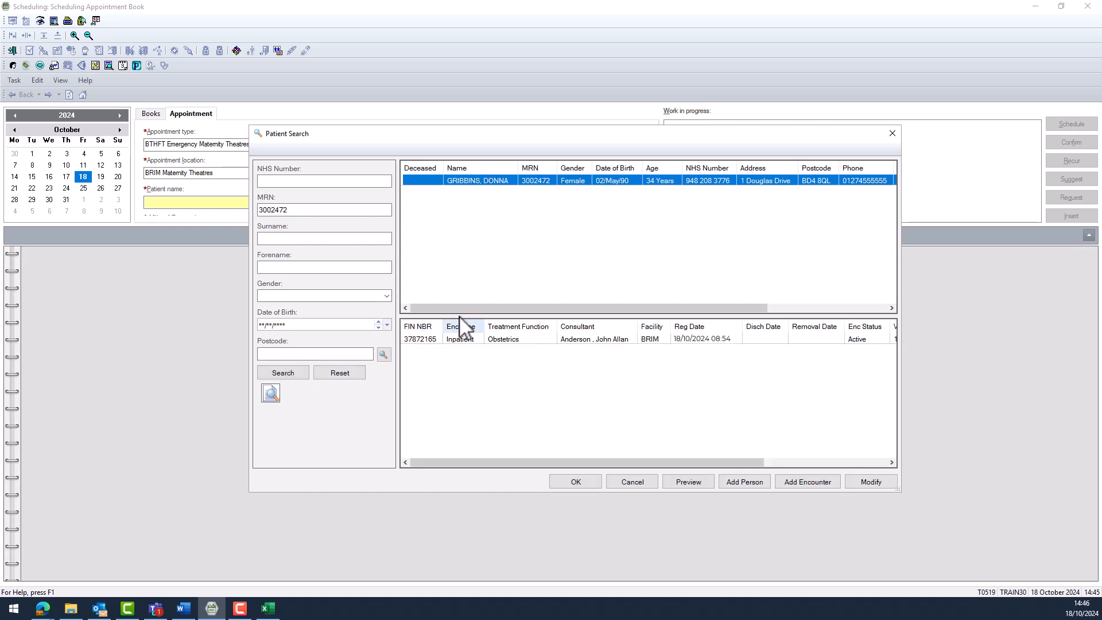
# Select her active inpatient obstetrics encounter and attach it to the booking.
pyautogui.moveTo(463, 310); pyautogui.dragTo(579, 313)
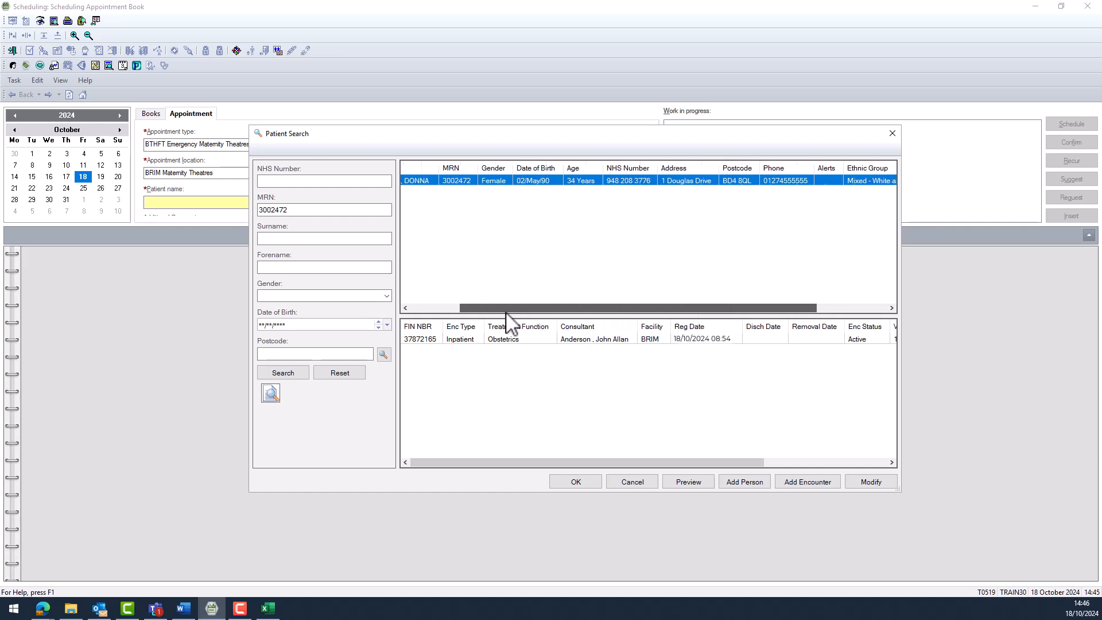
pyautogui.moveTo(476, 317); pyautogui.dragTo(441, 347)
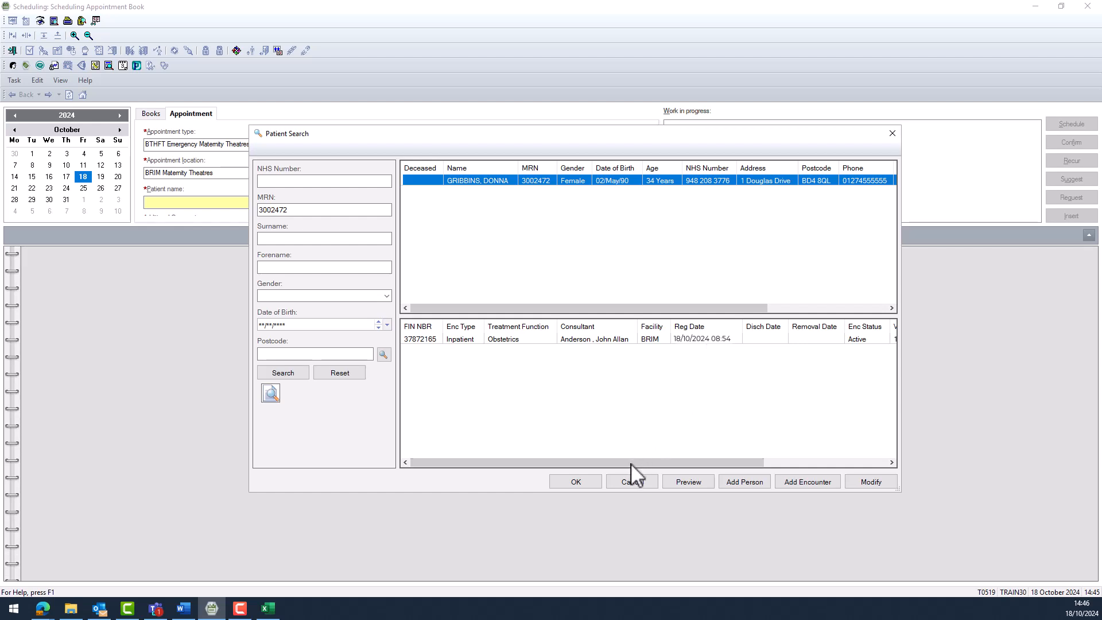
pyautogui.moveTo(631, 464); pyautogui.dragTo(664, 459)
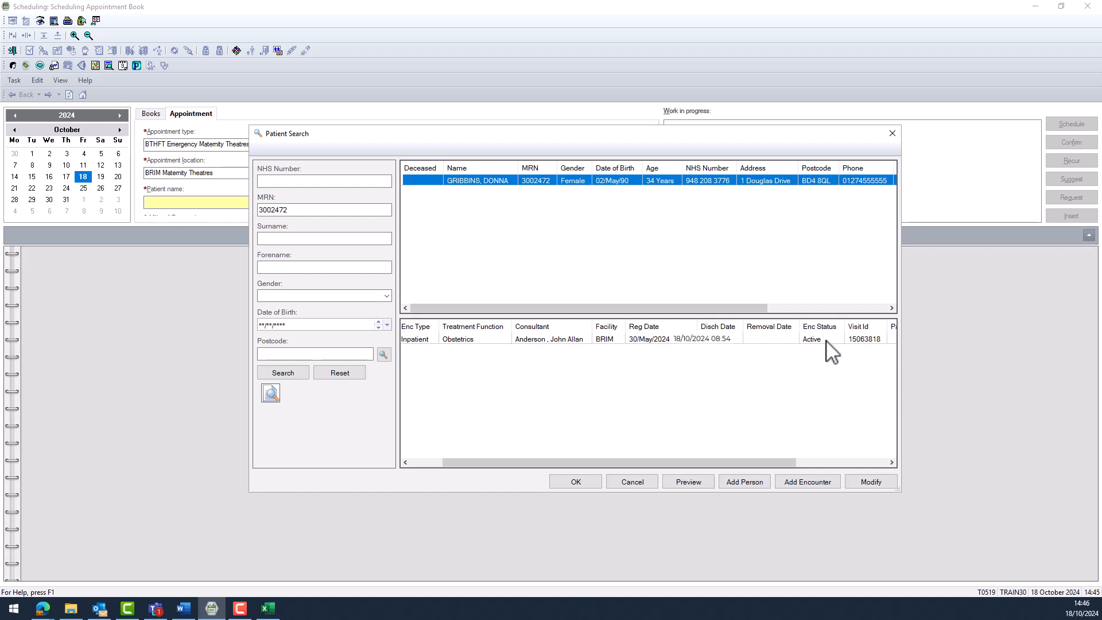
pyautogui.click(536, 339)
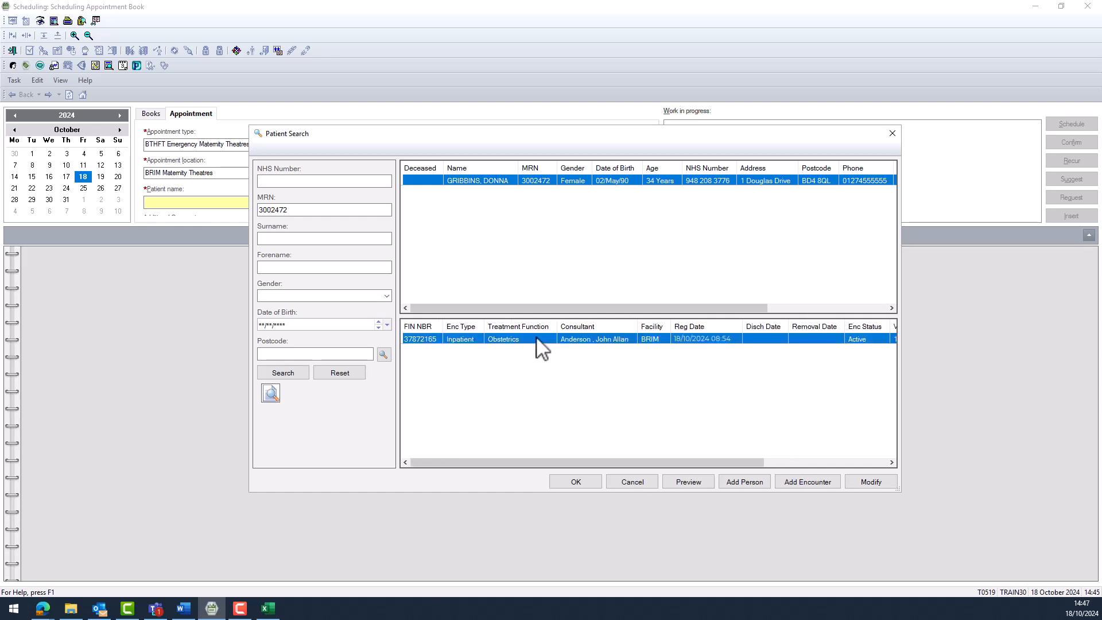
pyautogui.click(574, 480)
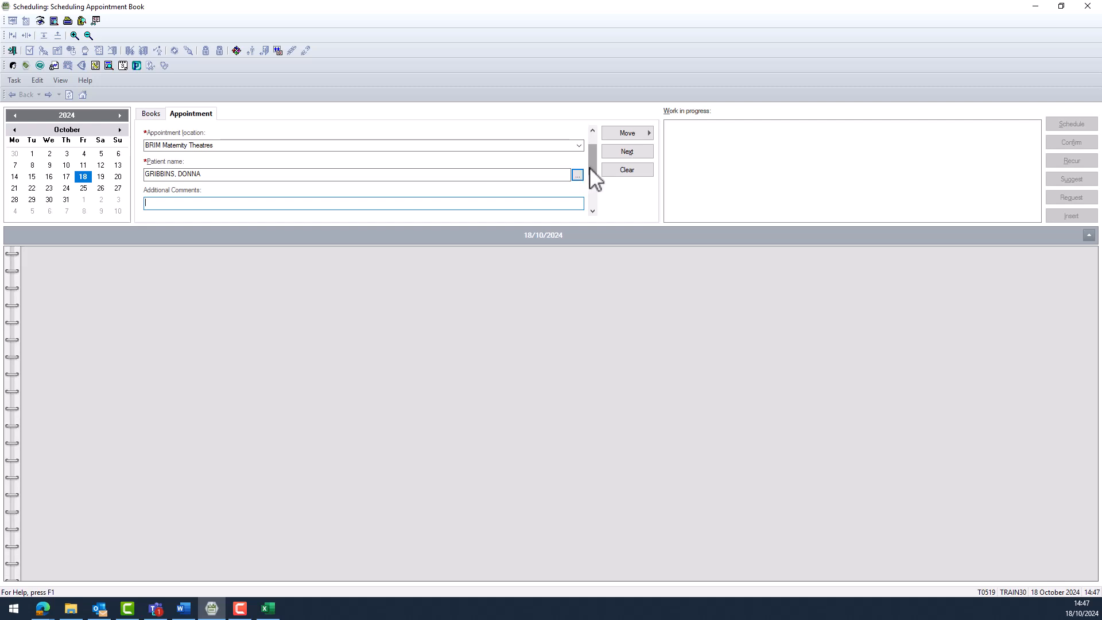
# Set the primary surgeon to the Obstetrics clinician found by surname in Clinical Staff Selection.
pyautogui.moveTo(594, 168); pyautogui.dragTo(595, 198)
pyautogui.click(163, 182)
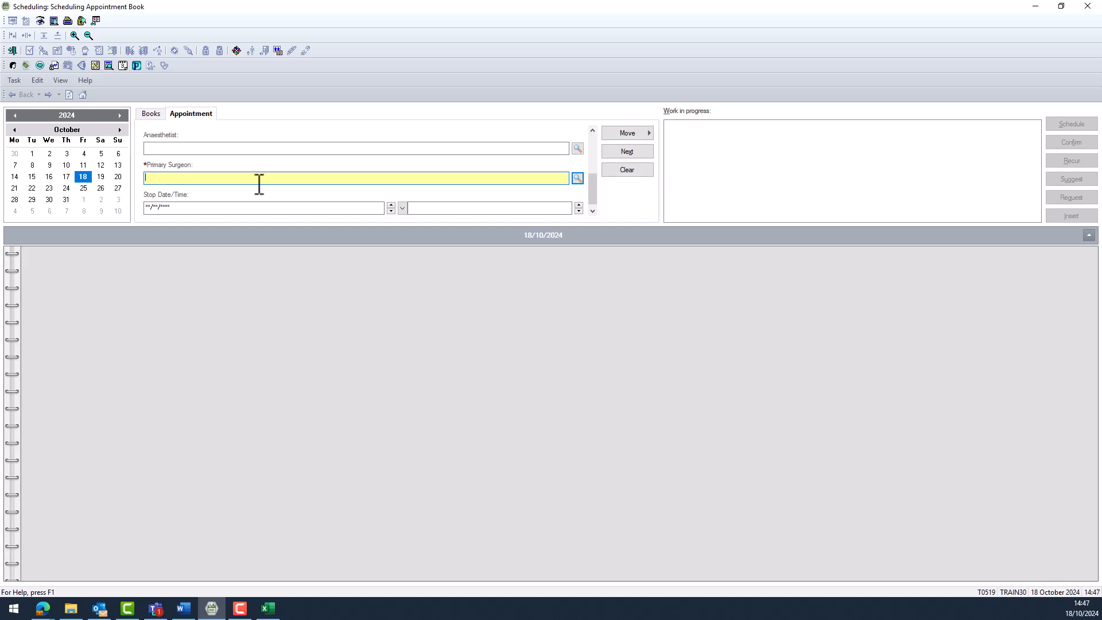
pyautogui.press('Return')
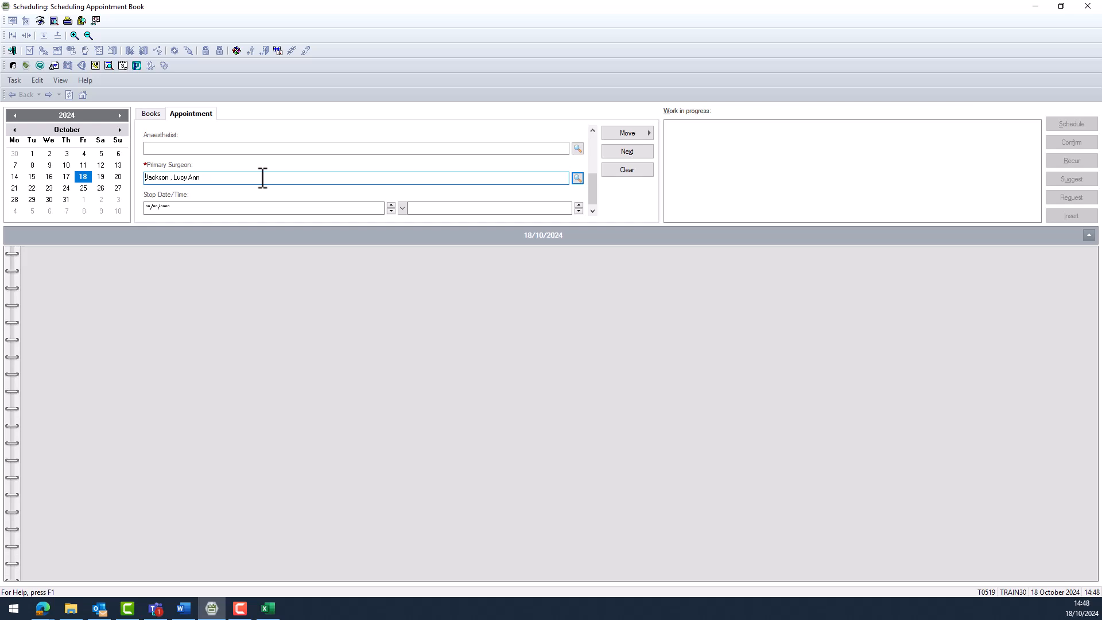
pyautogui.moveTo(262, 178); pyautogui.dragTo(64, 182)
pyautogui.write('j')
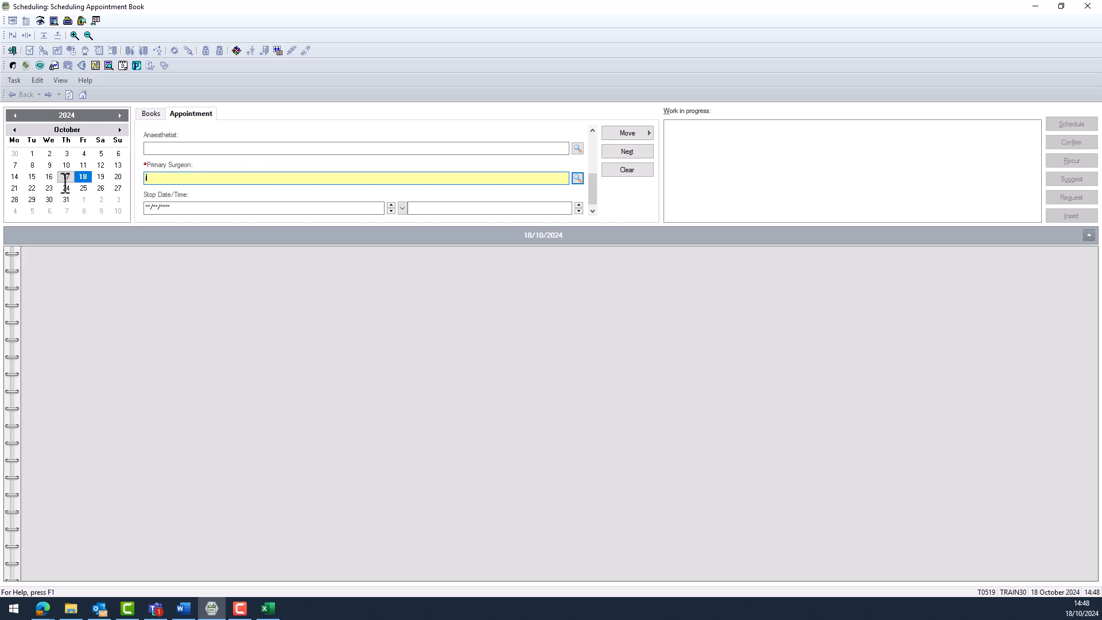
pyautogui.write('ackson')
pyautogui.click(578, 179)
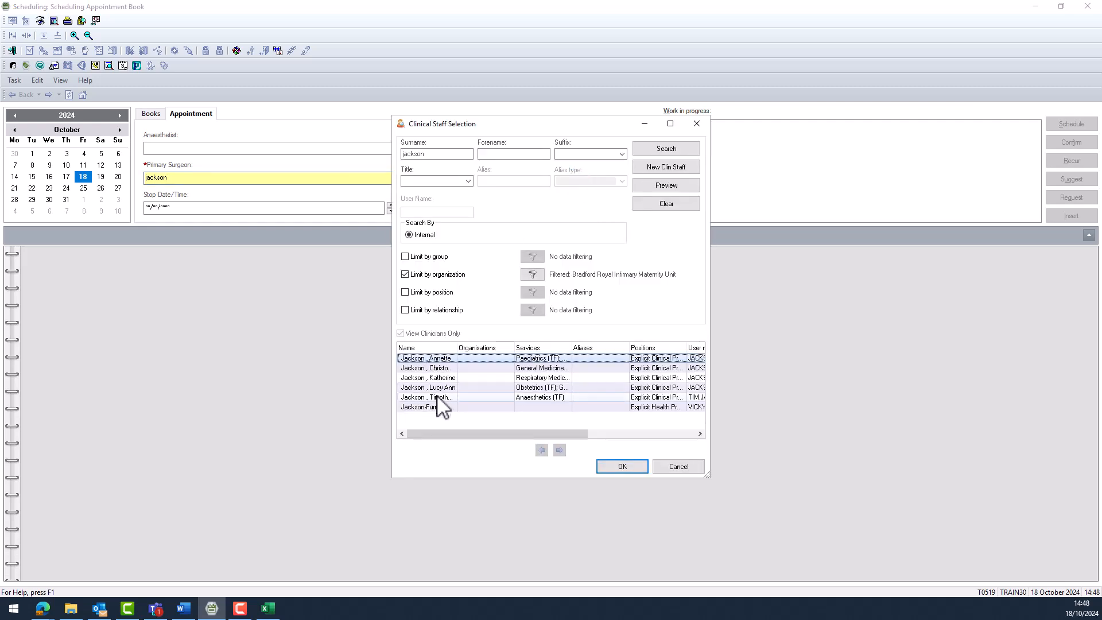
pyautogui.click(443, 388)
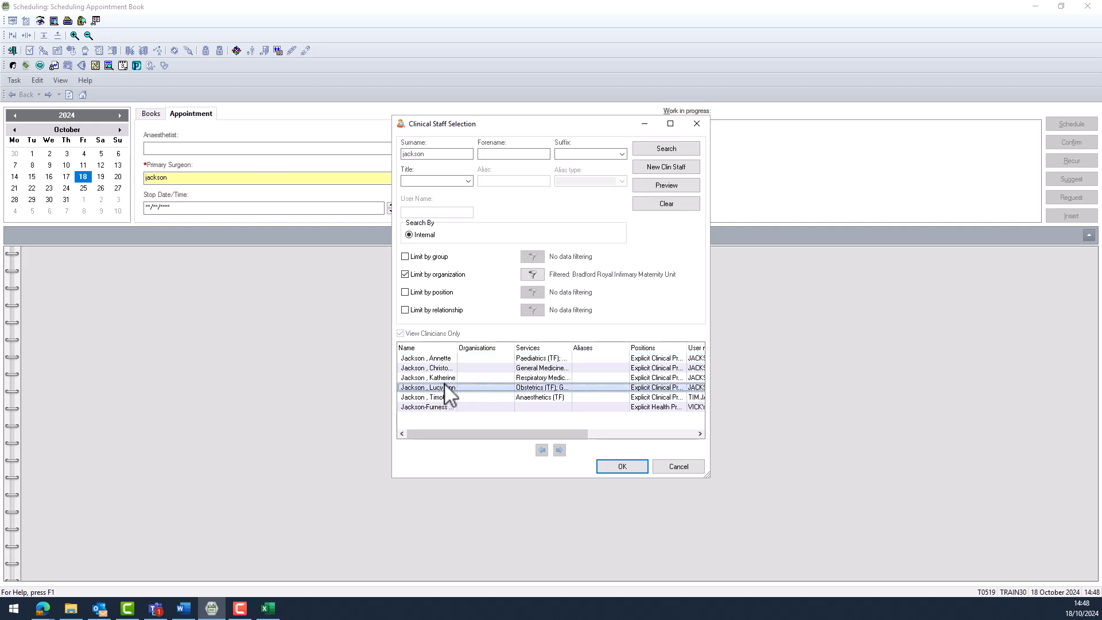
pyautogui.click(617, 466)
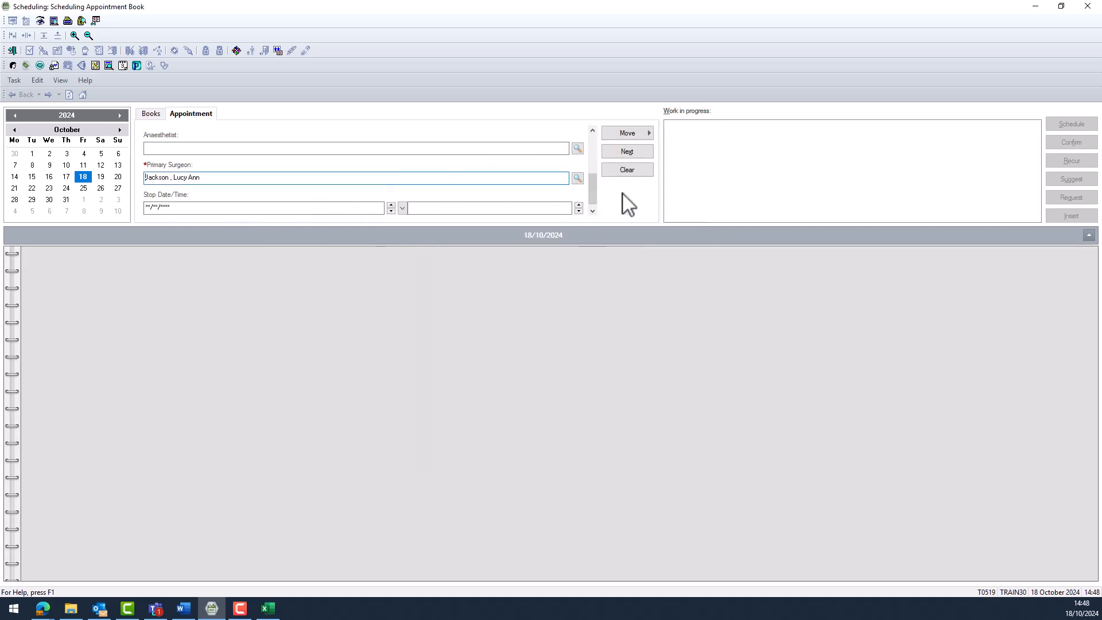
pyautogui.moveTo(594, 185); pyautogui.dragTo(590, 136)
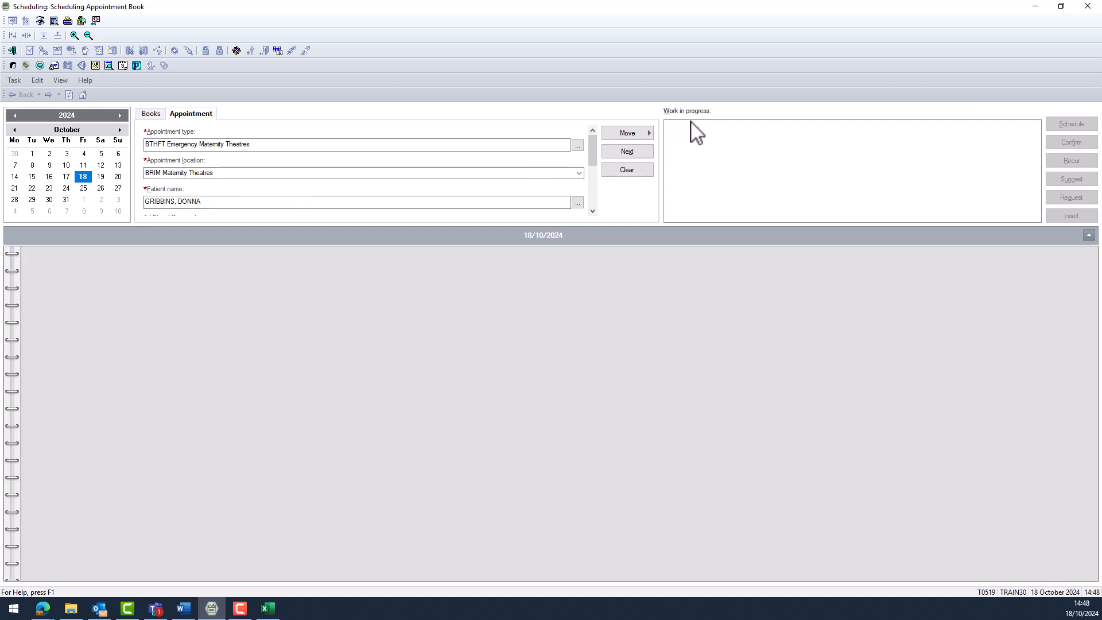
# Search orders for 'MAT EM' and add MAT EM Caesarean Section (LSCS) (S).
pyautogui.click(627, 134)
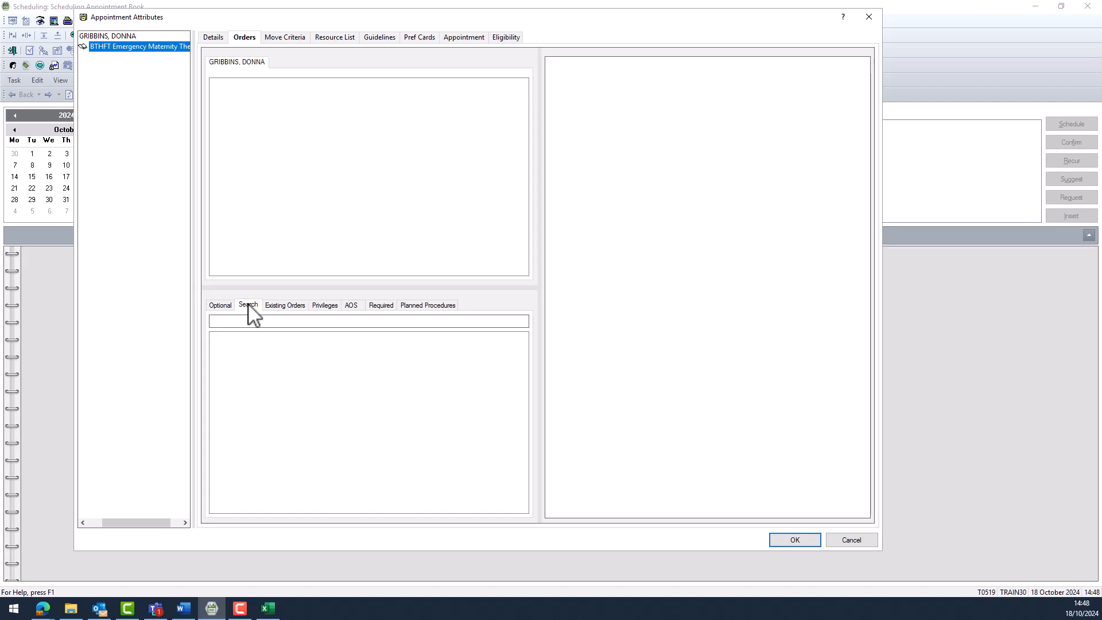
pyautogui.click(256, 323)
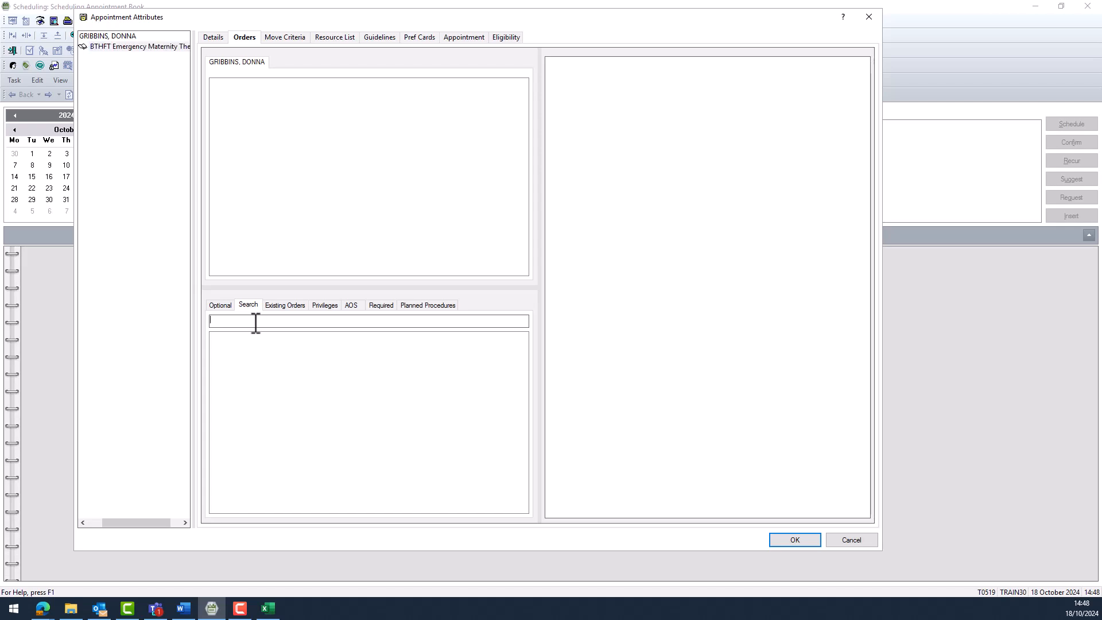
pyautogui.write('MAT EM')
pyautogui.press('Return')
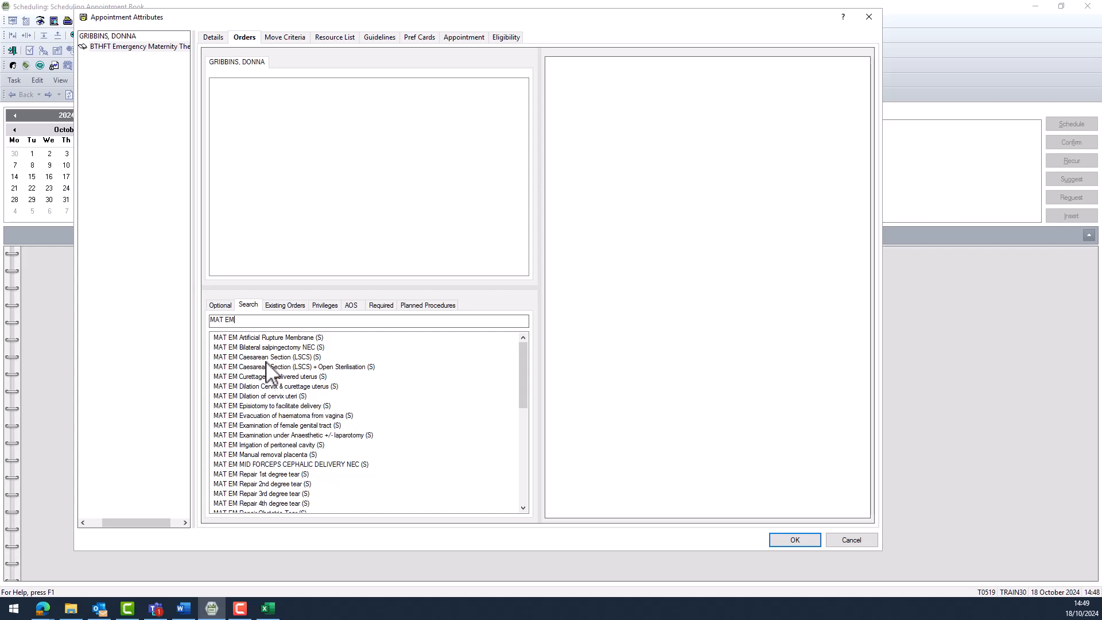
pyautogui.click(266, 358)
pyautogui.doubleClick(255, 357)
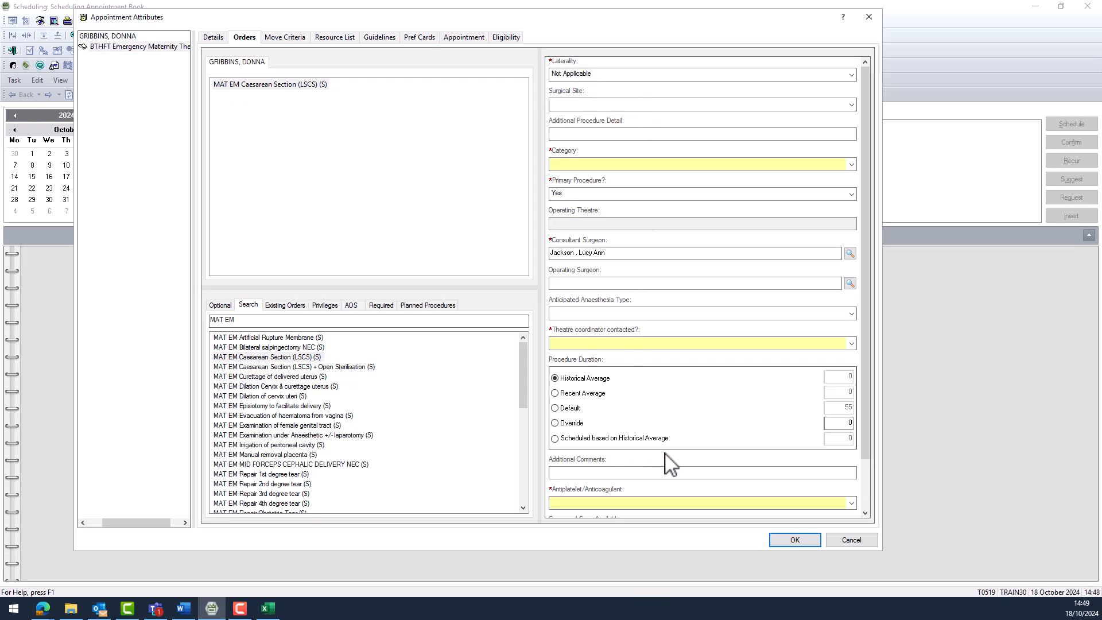
# Set Category 1, coordinator contacted Yes, antiplatelet/anticoagulant Unknown at time of request.
pyautogui.click(646, 283)
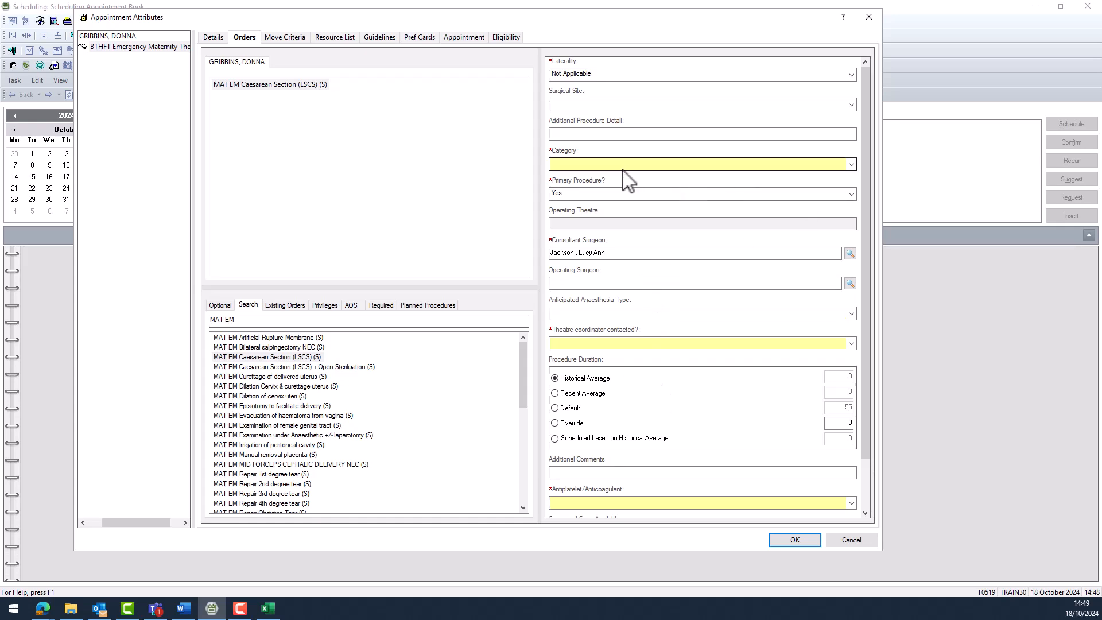
pyautogui.click(851, 164)
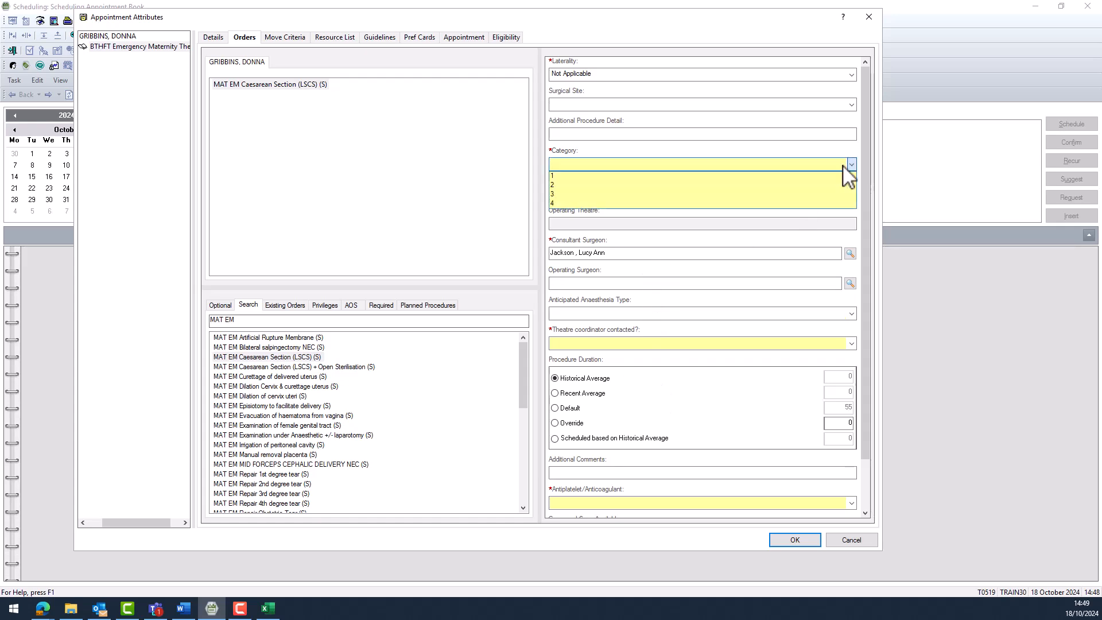
pyautogui.click(568, 178)
pyautogui.click(586, 345)
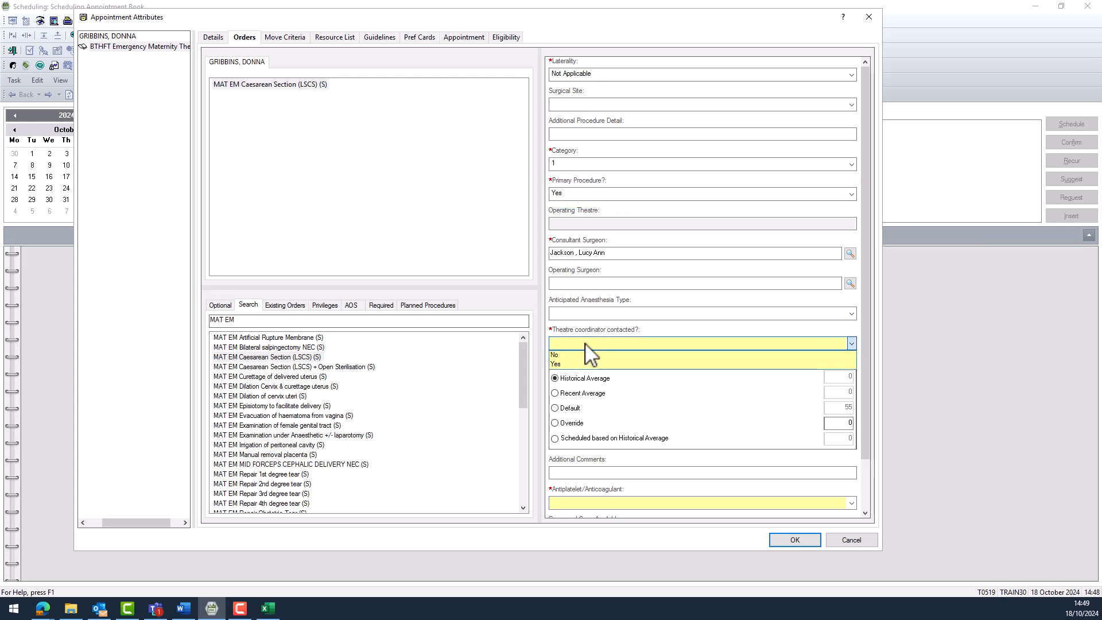
pyautogui.click(564, 365)
pyautogui.moveTo(865, 280); pyautogui.dragTo(839, 416)
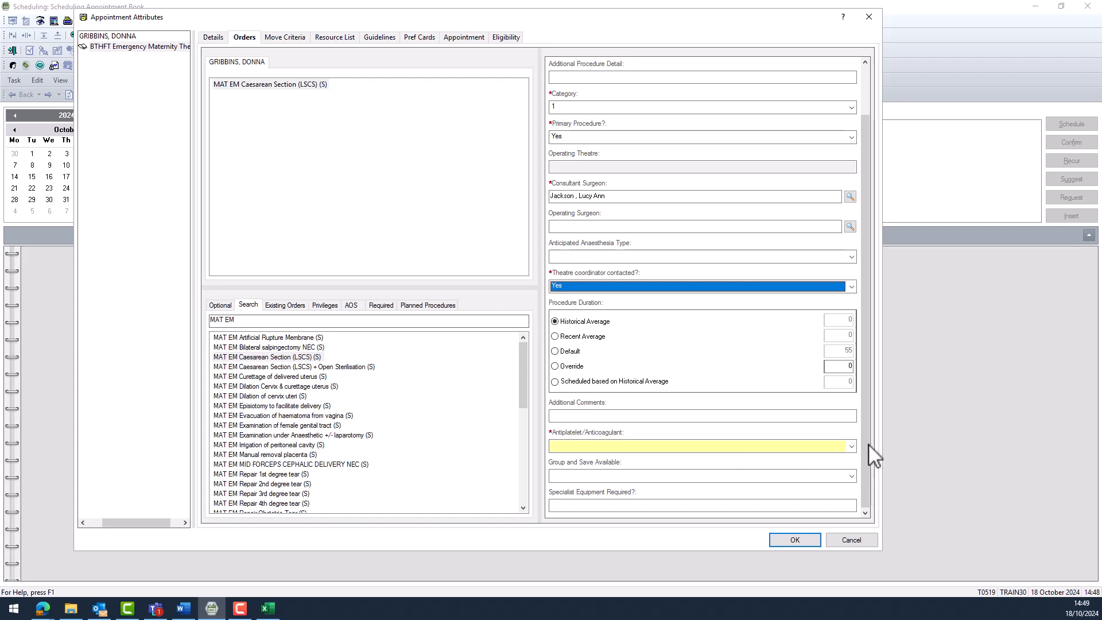
pyautogui.click(851, 445)
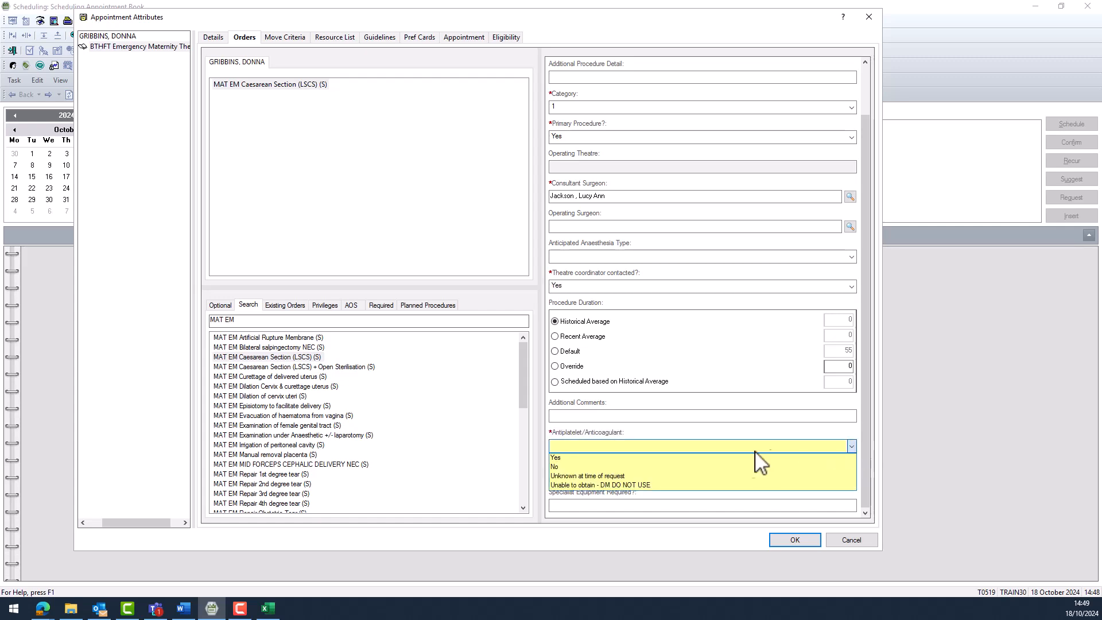
pyautogui.click(617, 476)
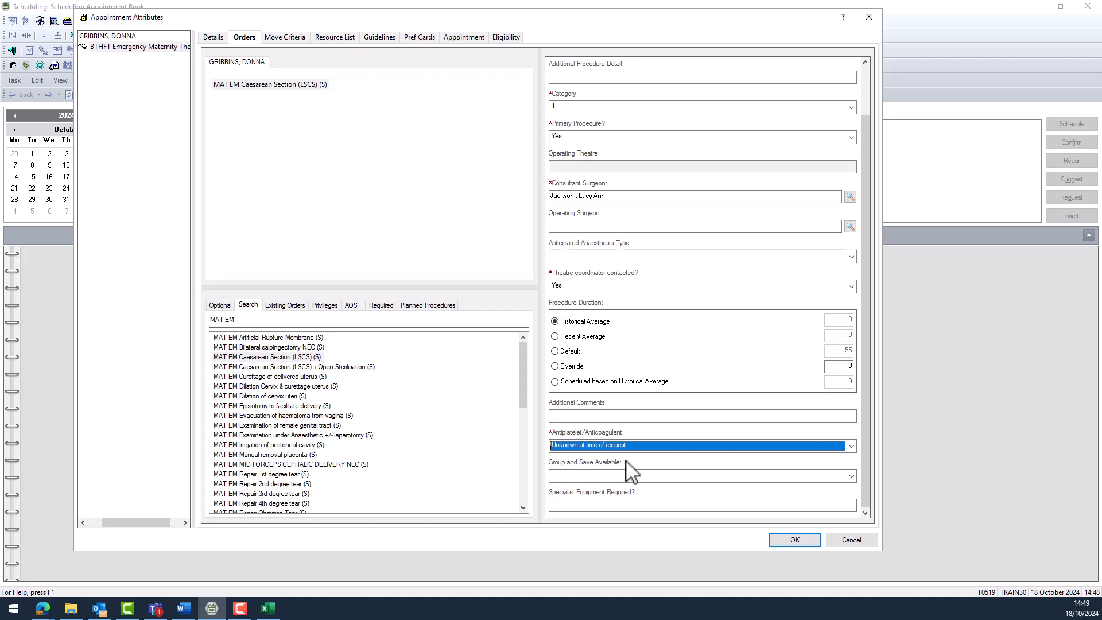
pyautogui.moveTo(863, 342); pyautogui.dragTo(858, 254)
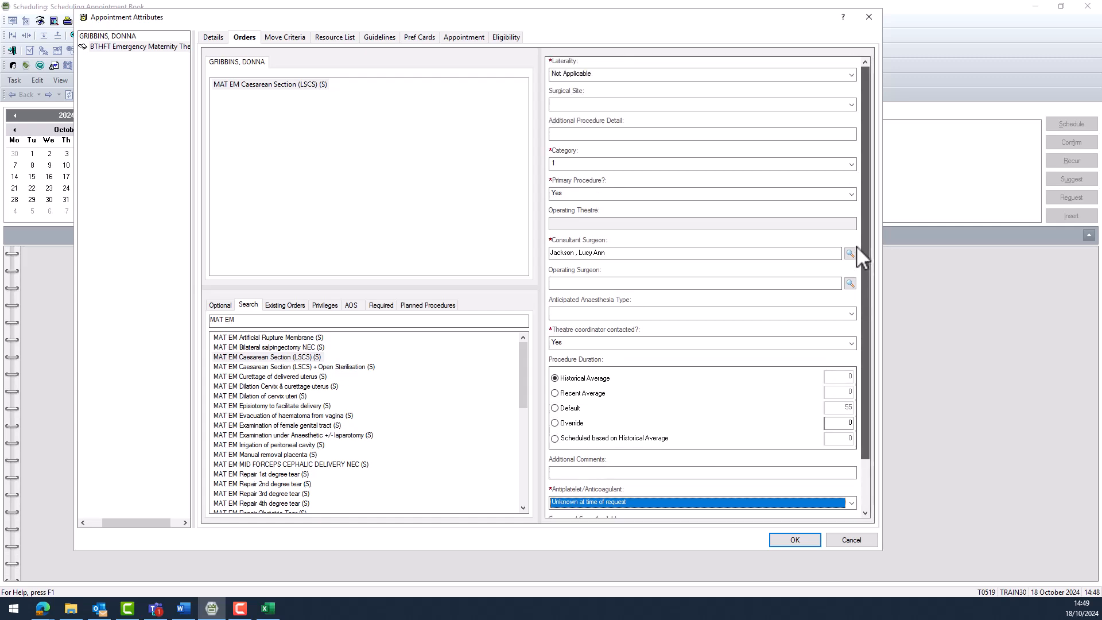
pyautogui.scroll(-2, 853, 329)
pyautogui.click(785, 542)
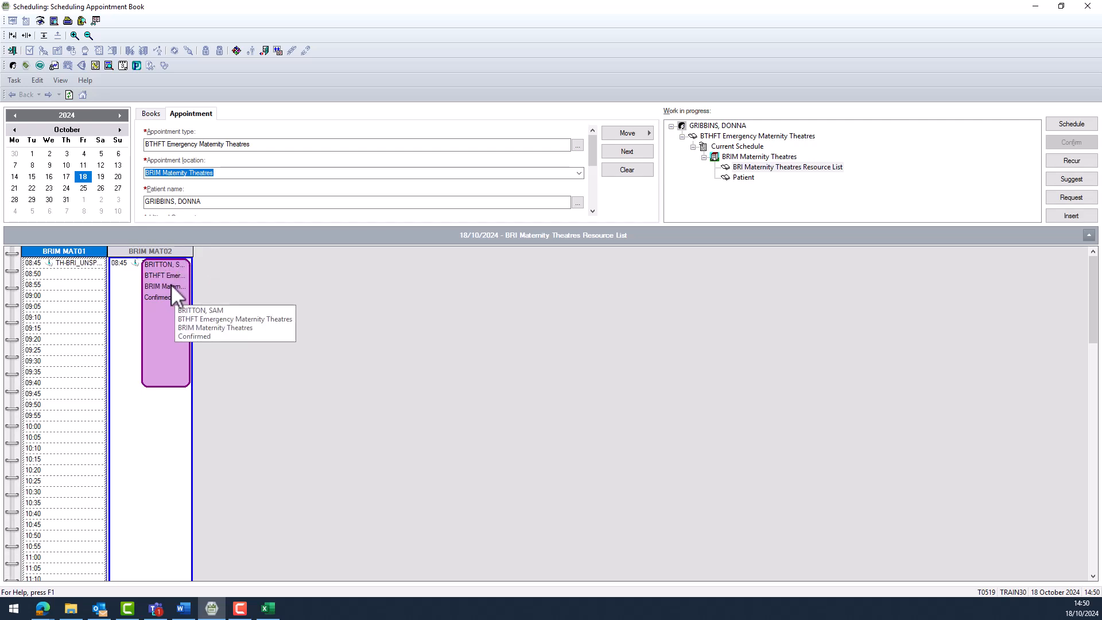
# Select the 09:45 slot in the BRIM MAT02 column.
pyautogui.click(151, 395)
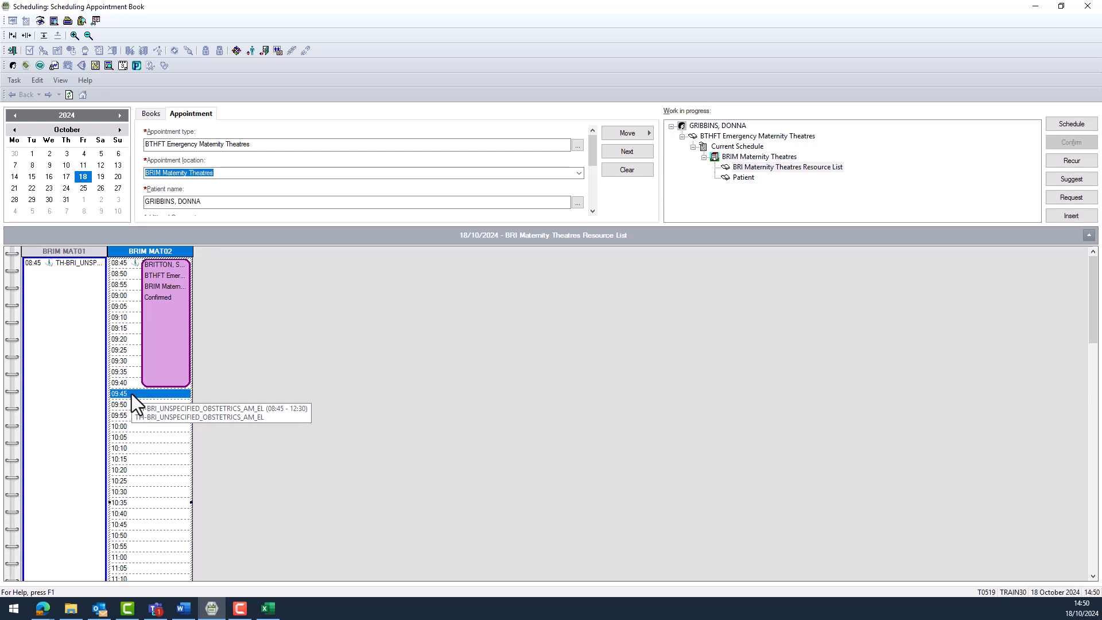
# Schedule the appointment in that slot with a 1-hour duration and no extra minutes.
pyautogui.click(1086, 127)
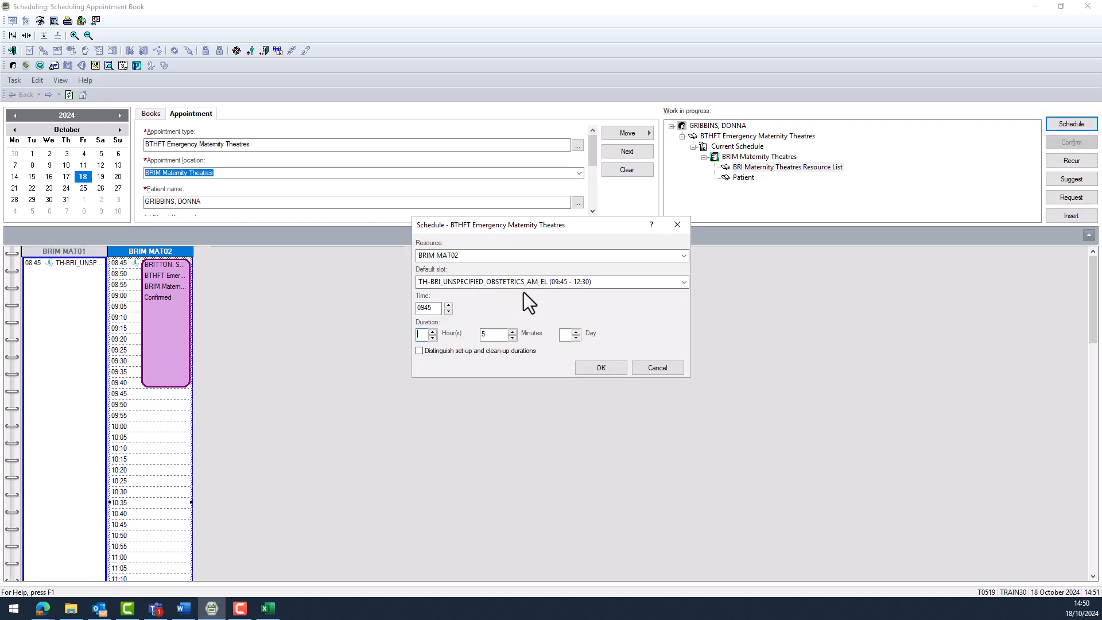
pyautogui.click(497, 334)
pyautogui.press('BackSpace')
pyautogui.click(424, 335)
pyautogui.write('1')
pyautogui.click(607, 369)
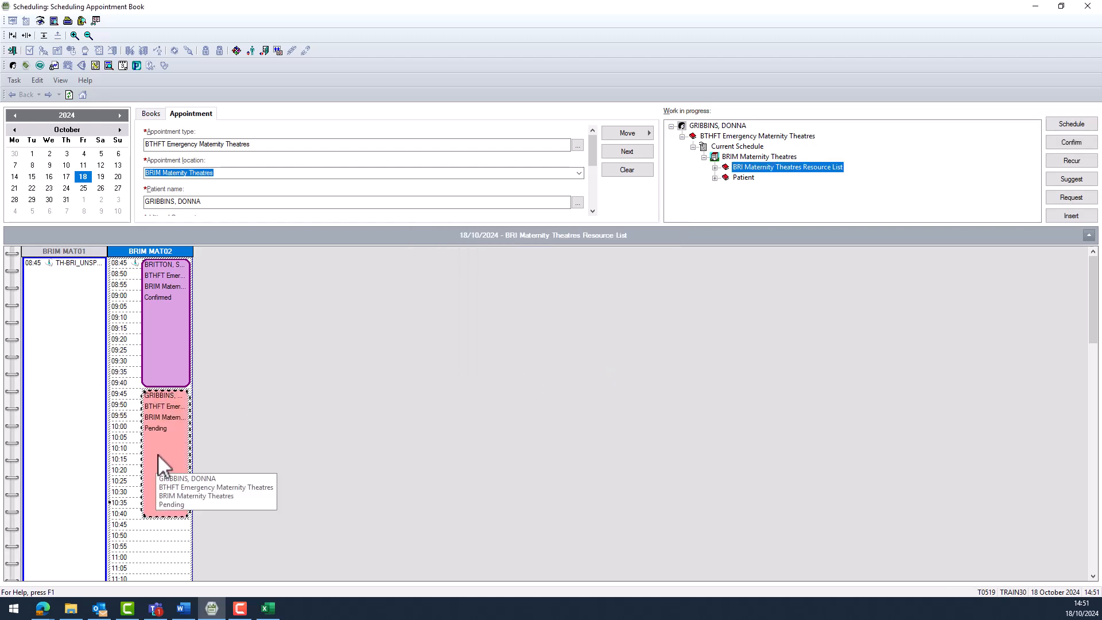
# Confirm the pending 09:45 BRIM MAT02 appointment.
pyautogui.click(1083, 145)
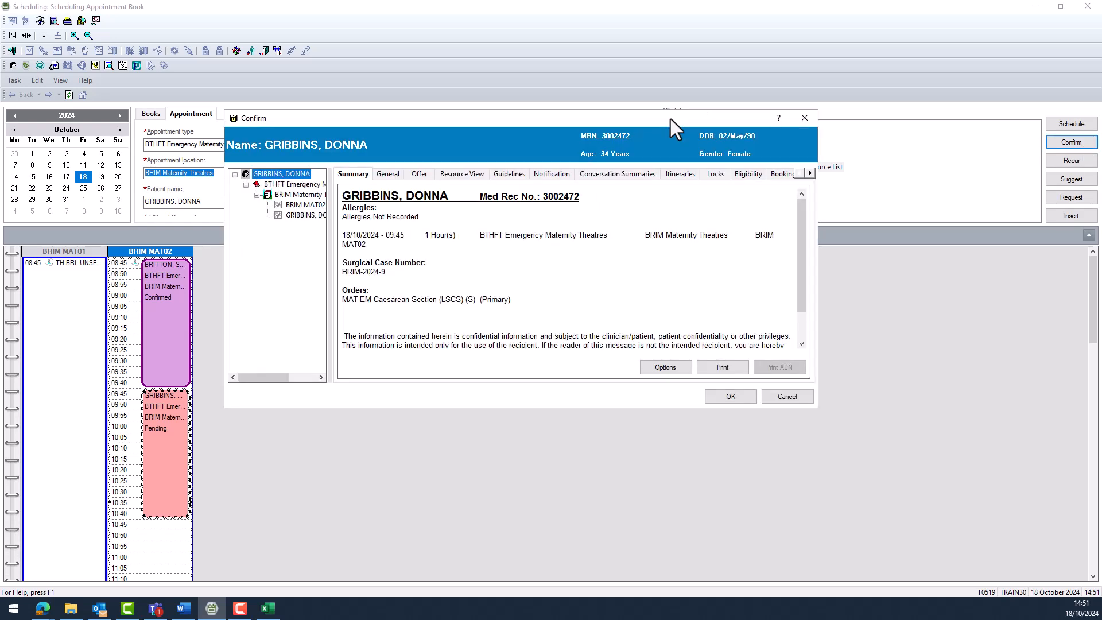
pyautogui.click(743, 398)
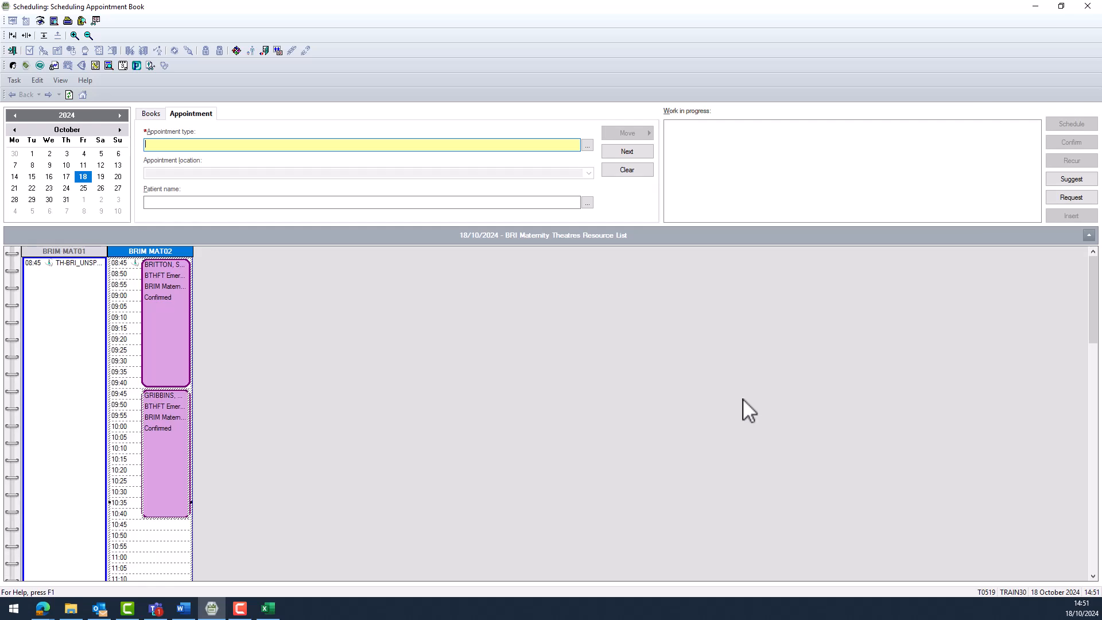